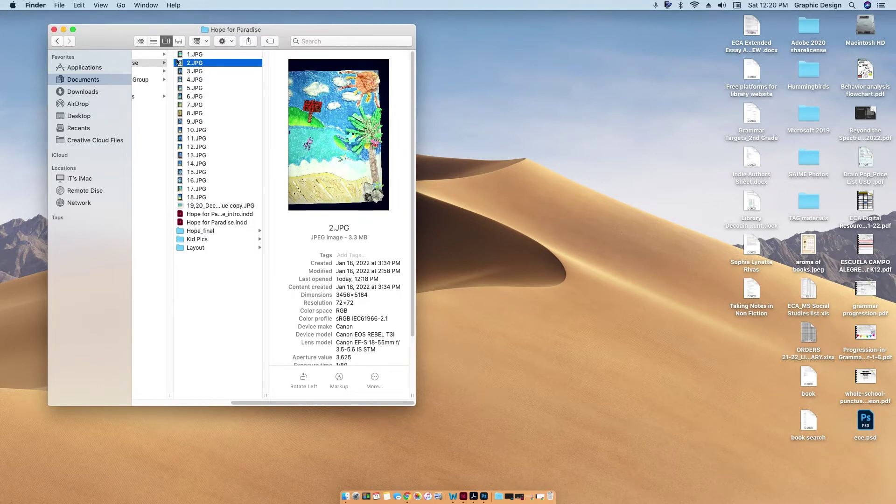
Step: Select 1.JPG and 2.JPG in the Hope for Paradise folder and open both in Photoshop
left_click(192, 57)
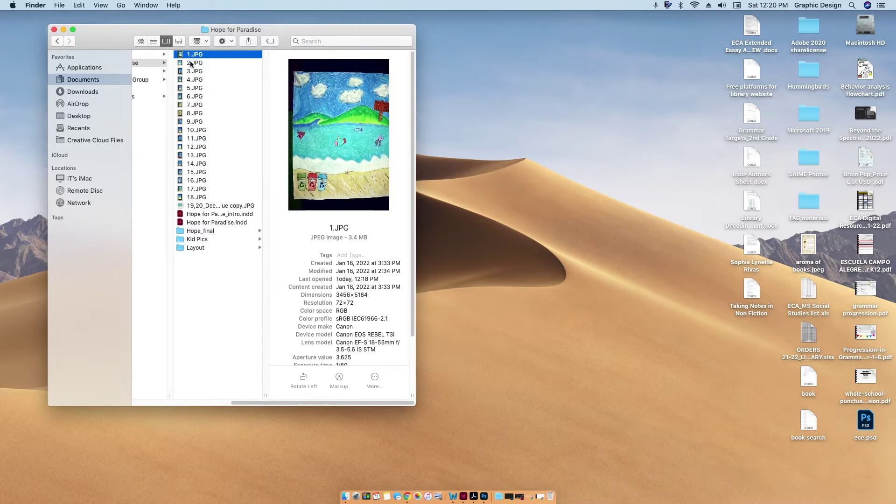
key("l")
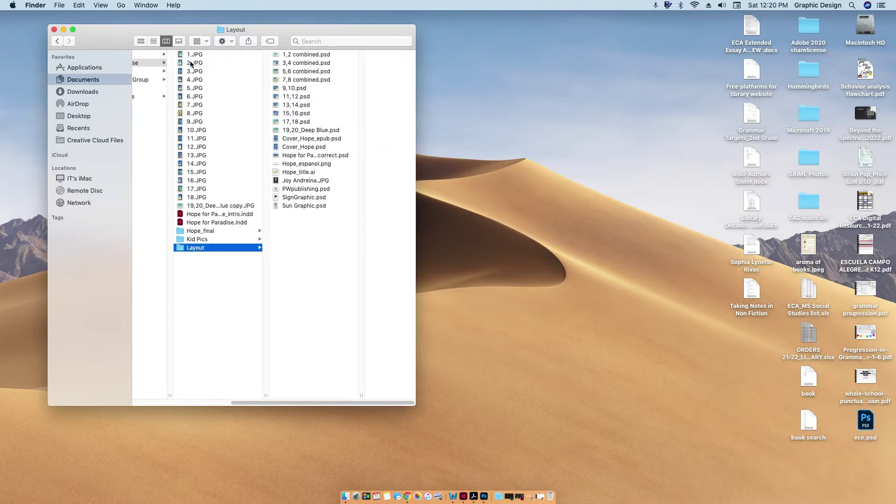
left_click(190, 55)
left_click(190, 63, "shift")
right_click(190, 62)
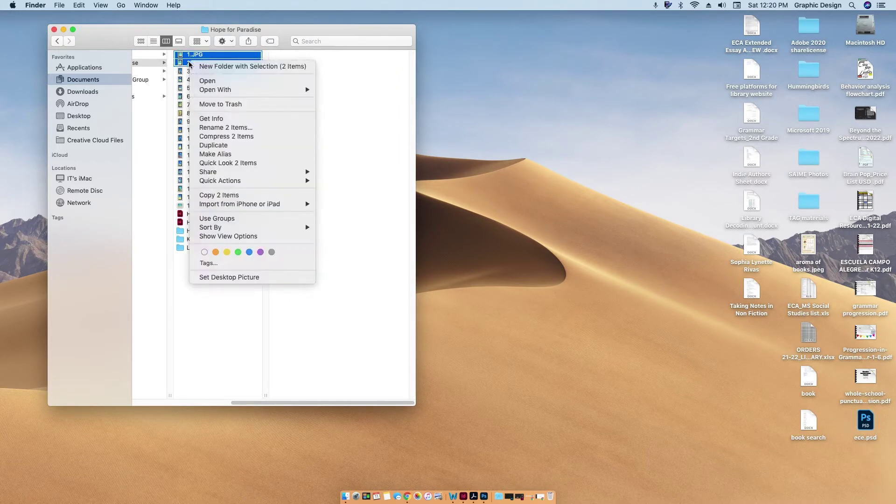
mouse_move(205, 92)
left_click(391, 115)
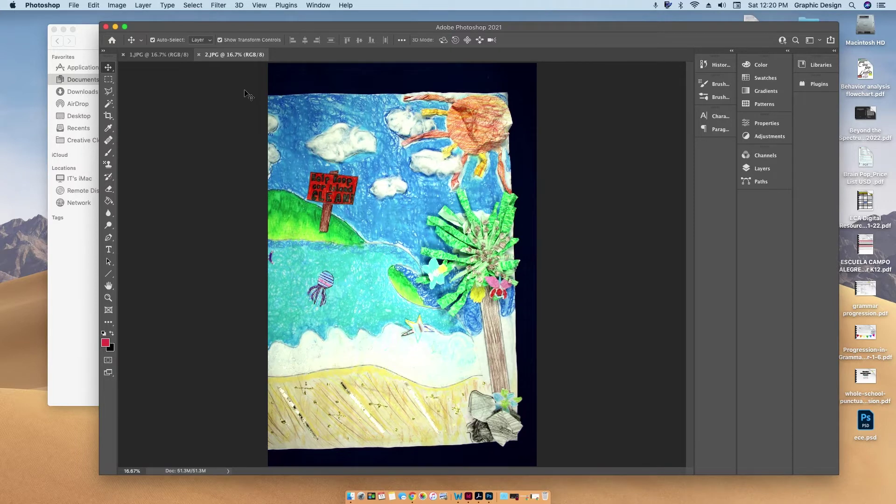
Step: Create a new RGB document of 656 x 230 pixels at 72 pixels per inch
left_click(82, 4)
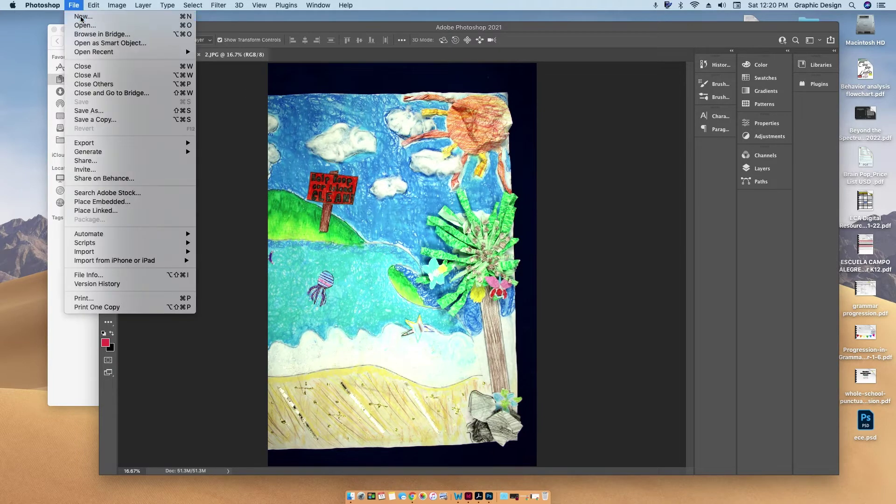
left_click(82, 15)
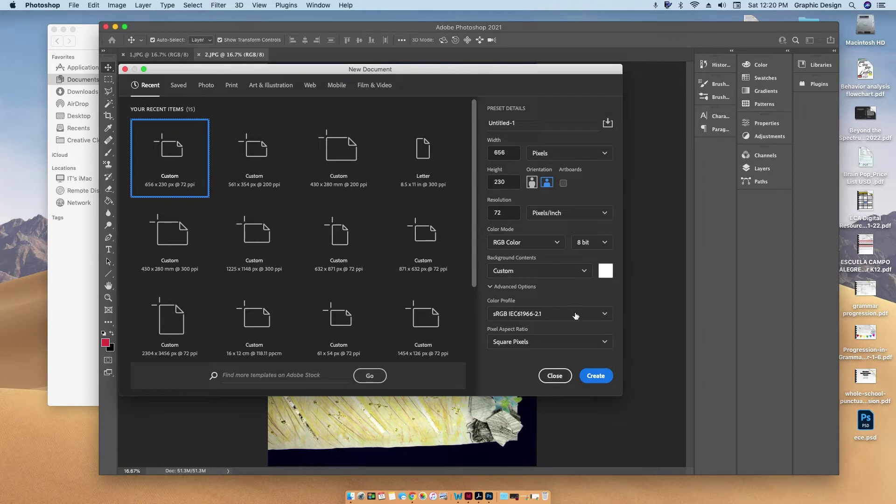
left_click(604, 380)
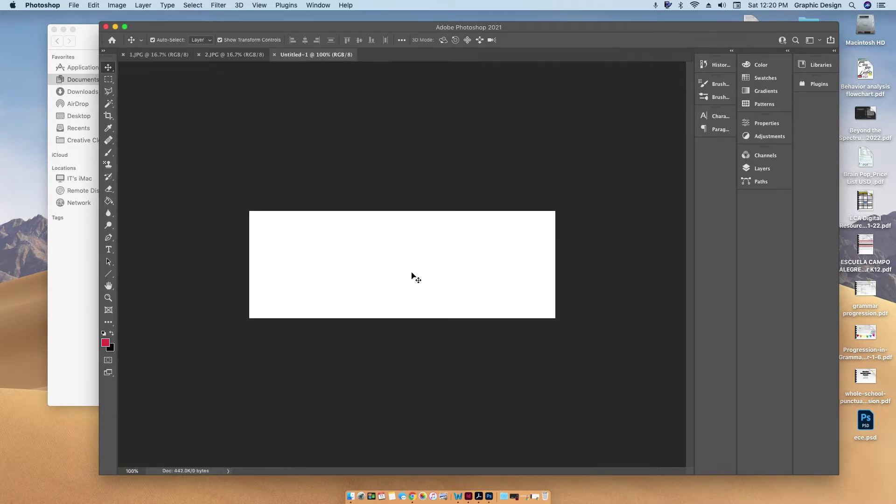
Step: Crop the blank canvas to a 17 by 11 aspect ratio
left_click(109, 116)
left_click(211, 39)
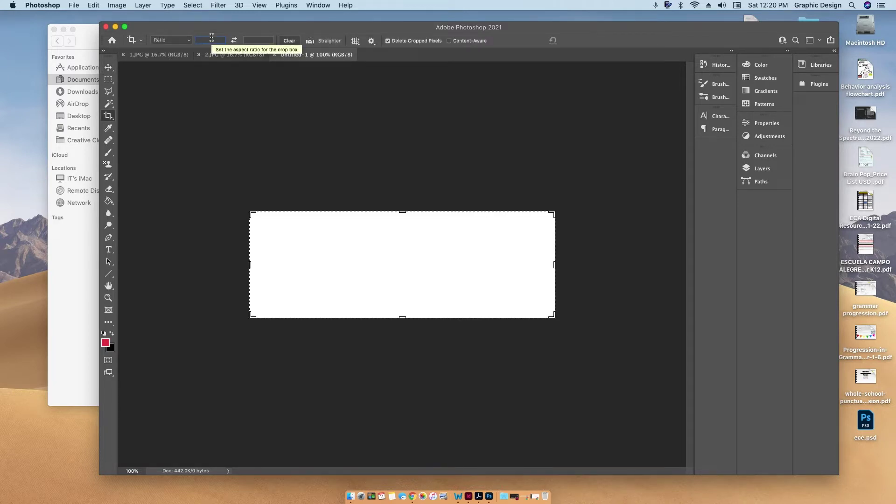
type("8.5")
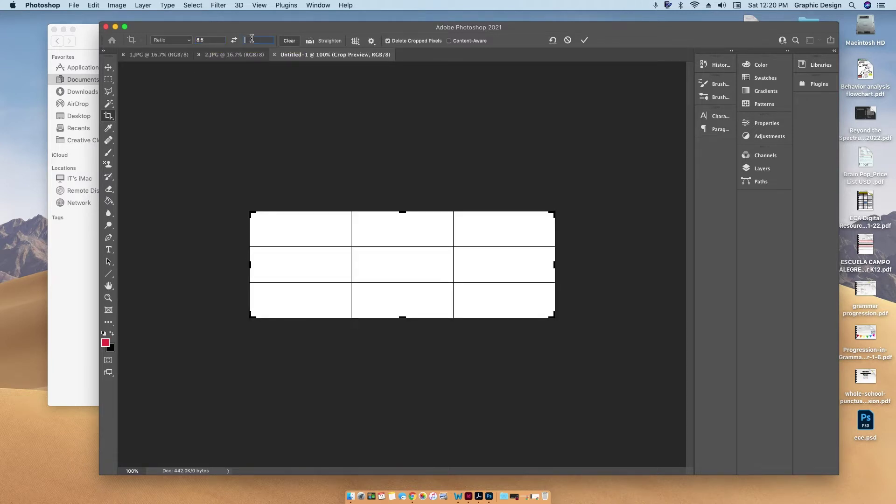
type("11")
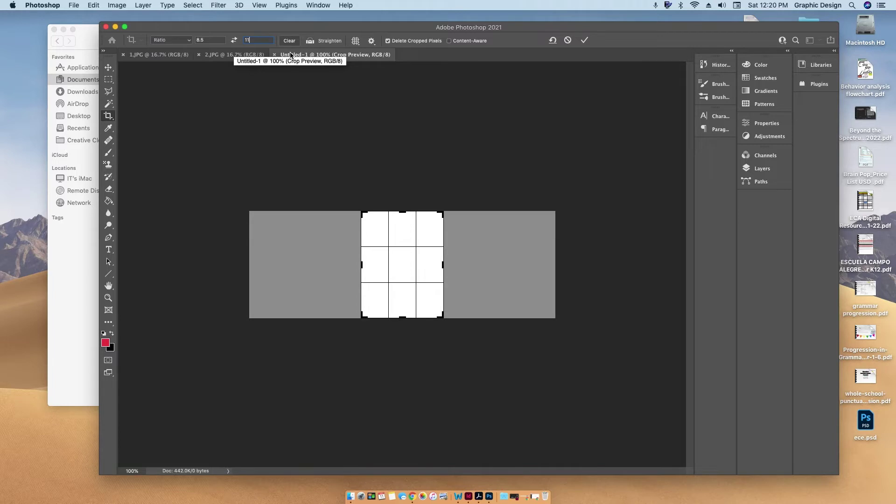
double_click(195, 40)
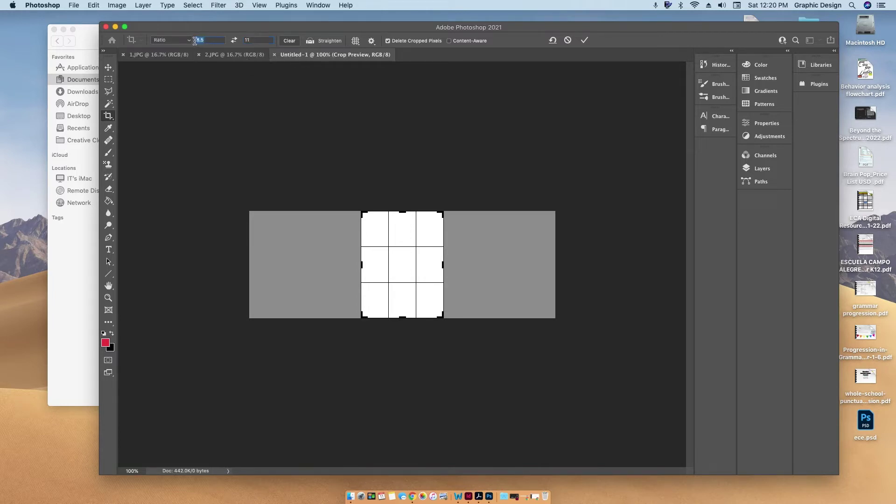
type("17")
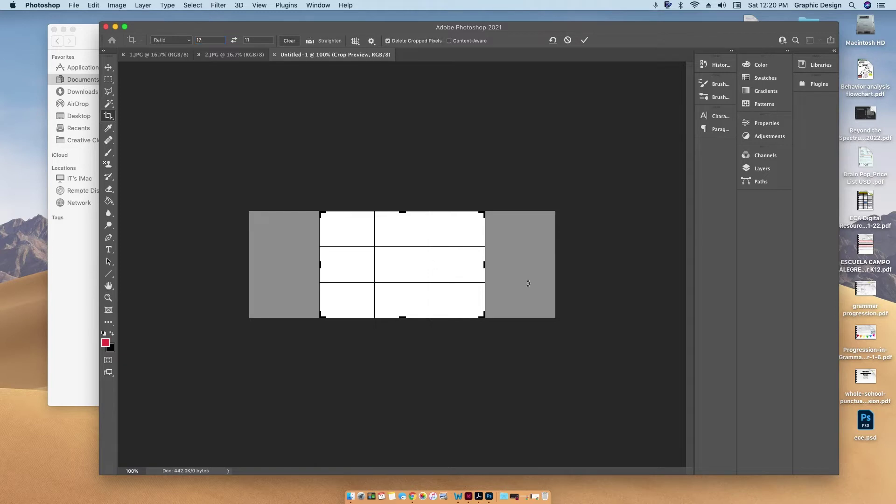
left_click(108, 80)
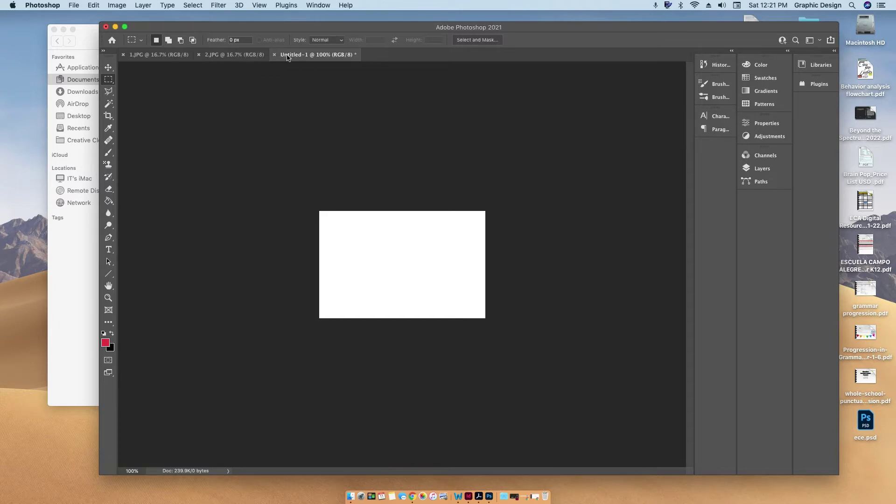
Step: Float 2.JPG in its own window and copy its picture onto the blank Untitled-1 canvas with the Move tool
left_click(248, 56)
left_click_drag(222, 58, 554, 101)
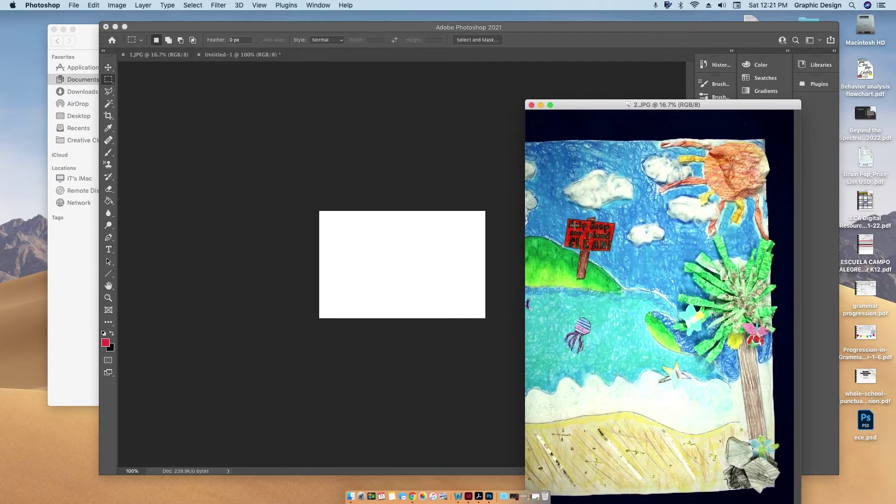
left_click(109, 67)
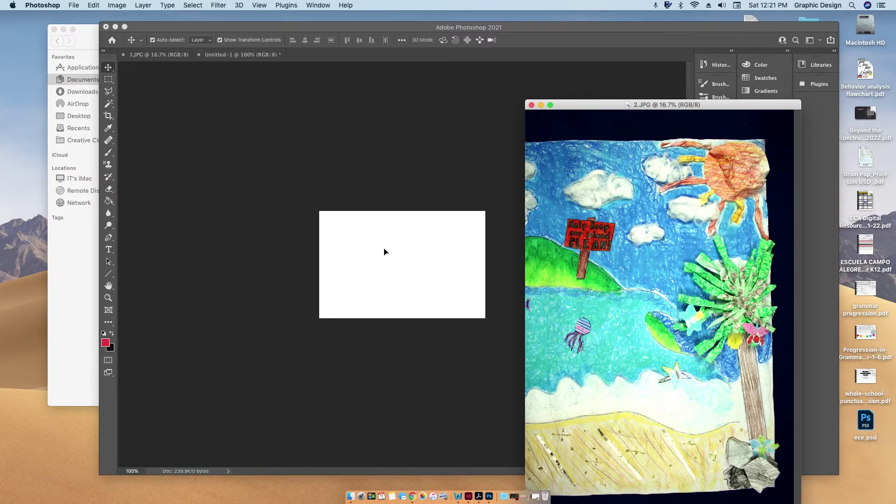
left_click_drag(385, 252, 384, 252)
key("super+t")
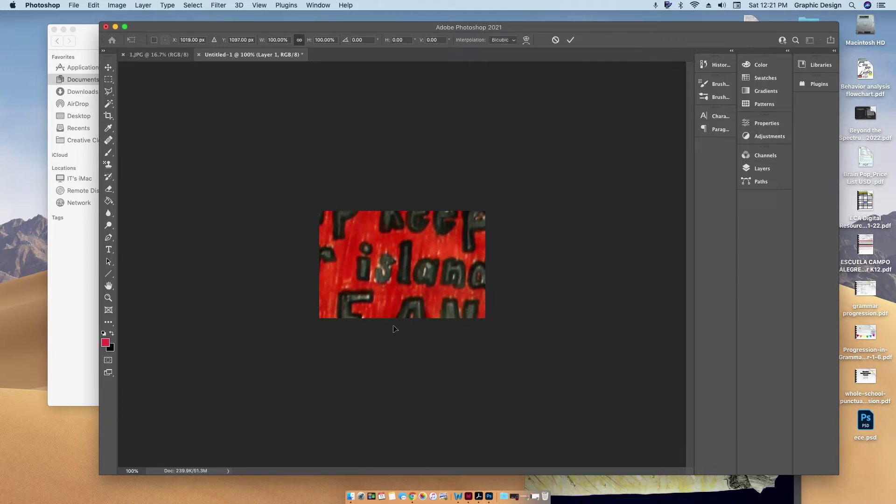
left_click(108, 68)
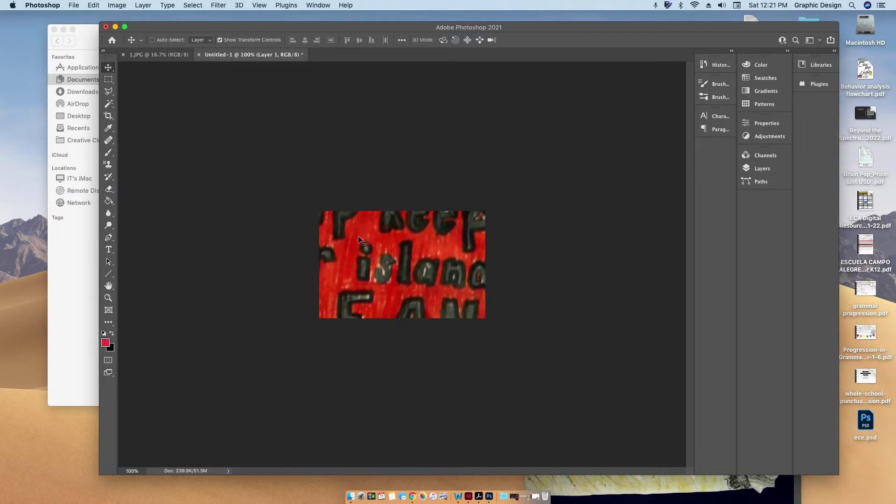
Step: Scale the copied picture down proportionally to 6.37%
key("super+minus")
key("super+minus")
key("super+minus")
key("super+minus")
key("super+minus")
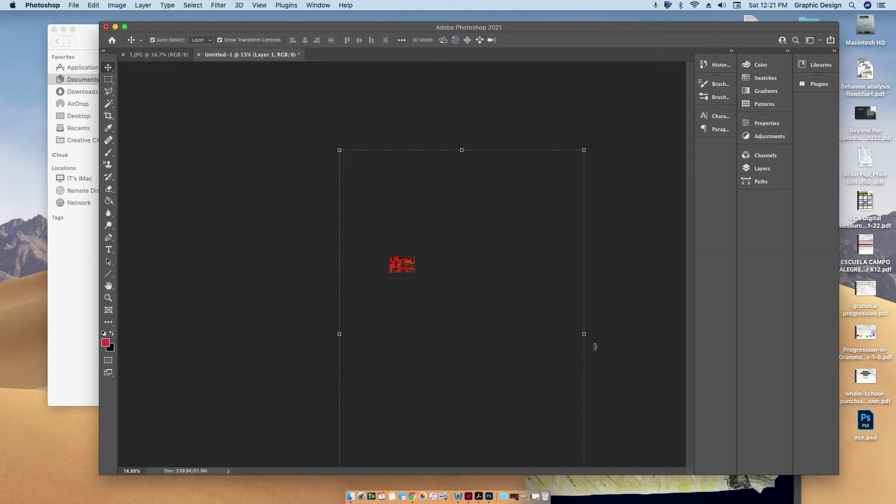
left_click_drag(585, 334, 394, 265)
key("super+0")
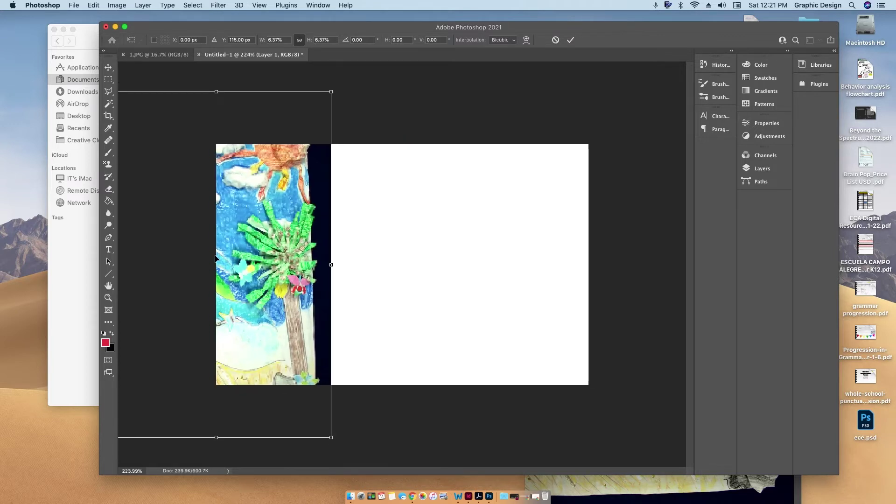
Step: Shrink the copied picture further to about the canvas height and place it on the right half of the canvas
left_click_drag(249, 253, 364, 248)
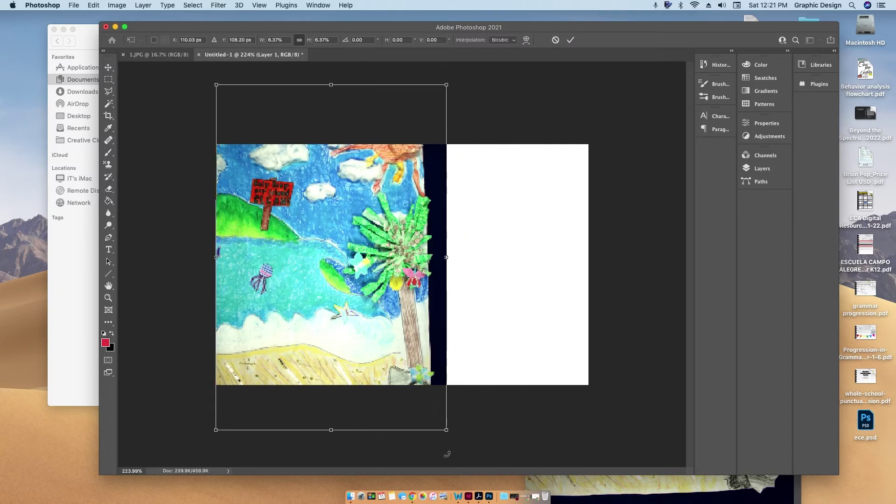
left_click_drag(447, 430, 420, 385)
left_click_drag(374, 328, 542, 333)
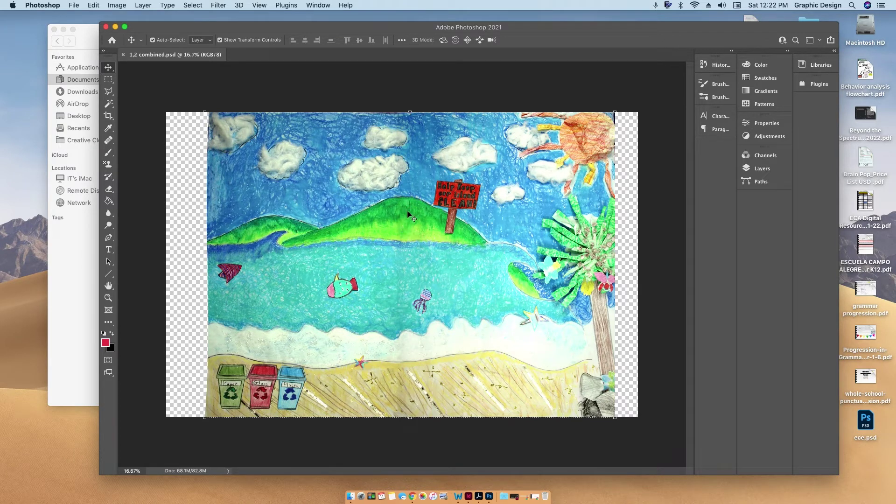
Step: Examine the join between the two drawings in 1,2 combined.psd up close and check its layers
scroll(404, 216, "up", 1)
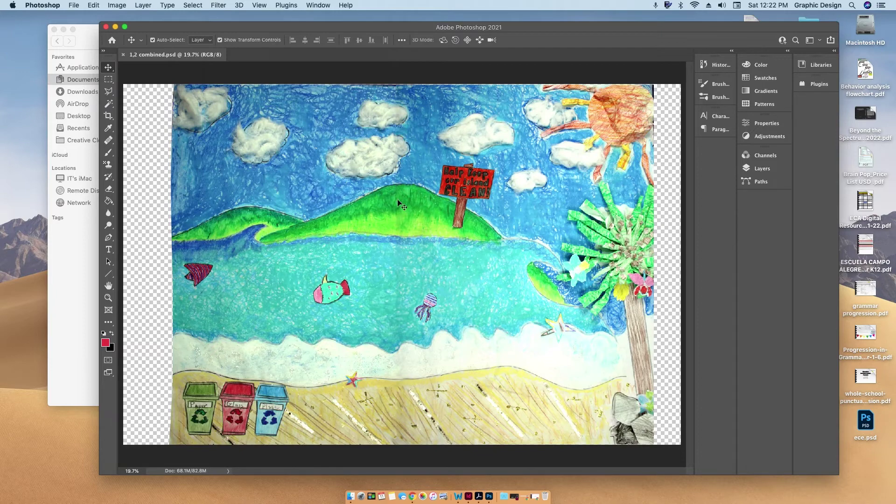
scroll(400, 245, "up", 3)
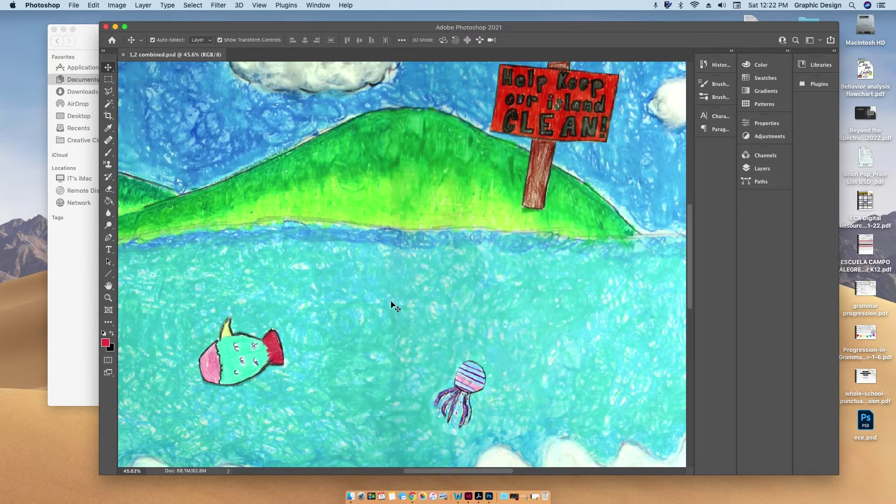
scroll(397, 286, "up", 4)
scroll(393, 283, "down", 5)
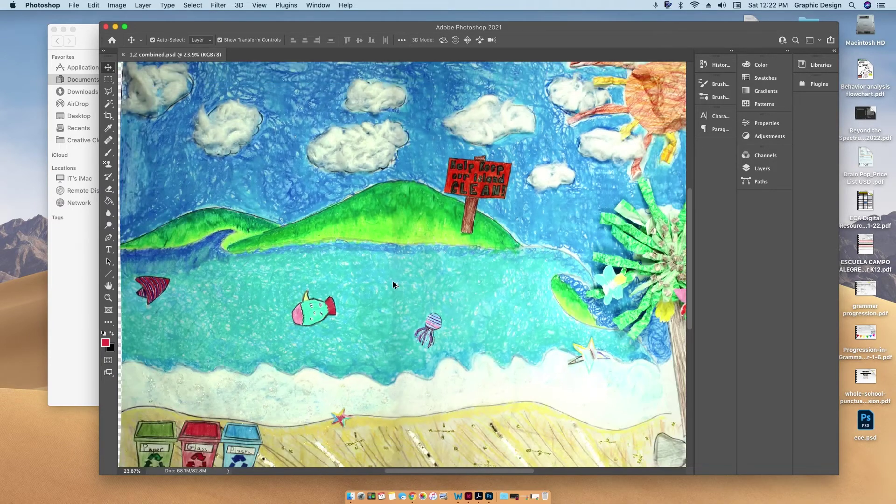
scroll(393, 281, "down", 2)
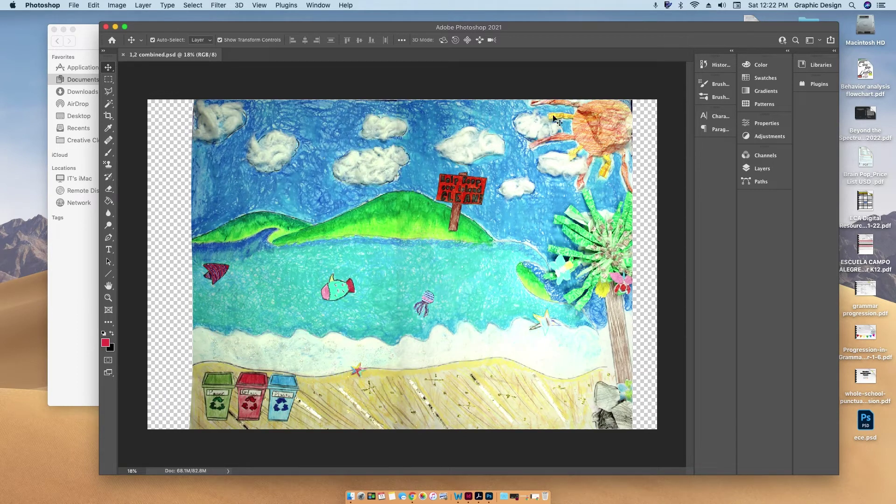
left_click(762, 168)
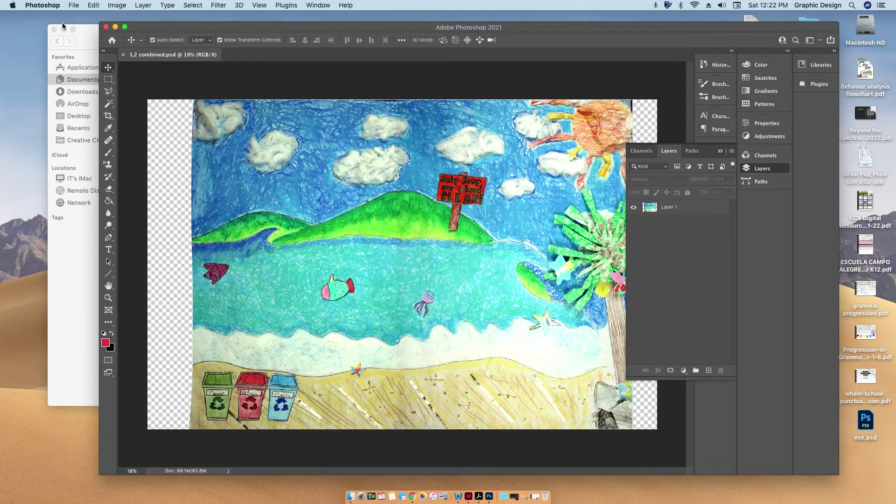
Step: Switch to Finder and preview the spread files in the Layout folder, from 3,4 combined.psd to 19,20_Deep Blue.psd
left_click(85, 42)
left_click(246, 63)
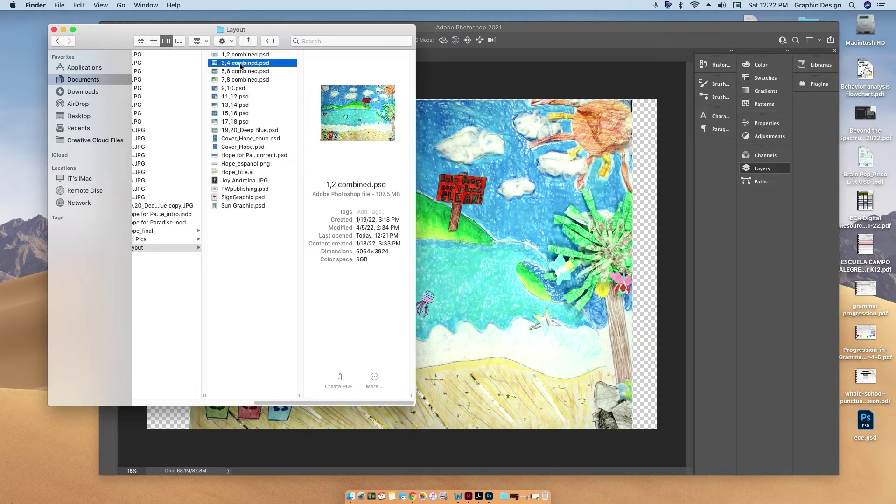
left_click(242, 71)
left_click(240, 80)
left_click(237, 88)
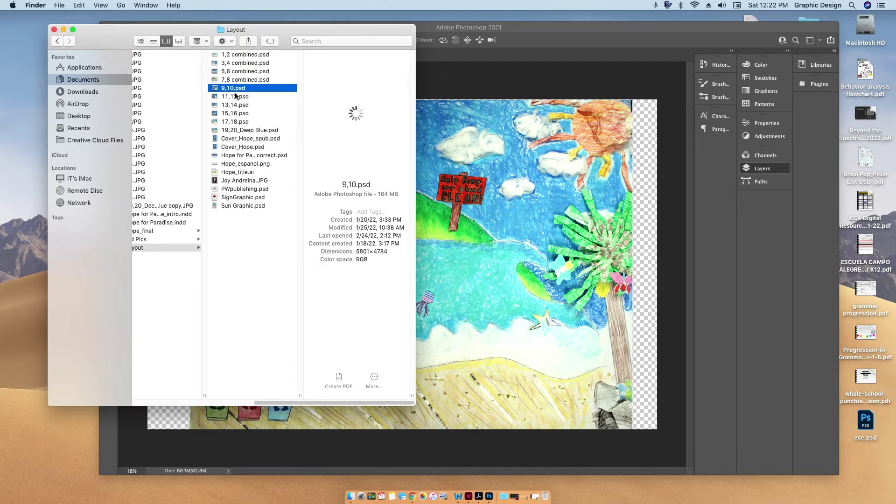
left_click(227, 131)
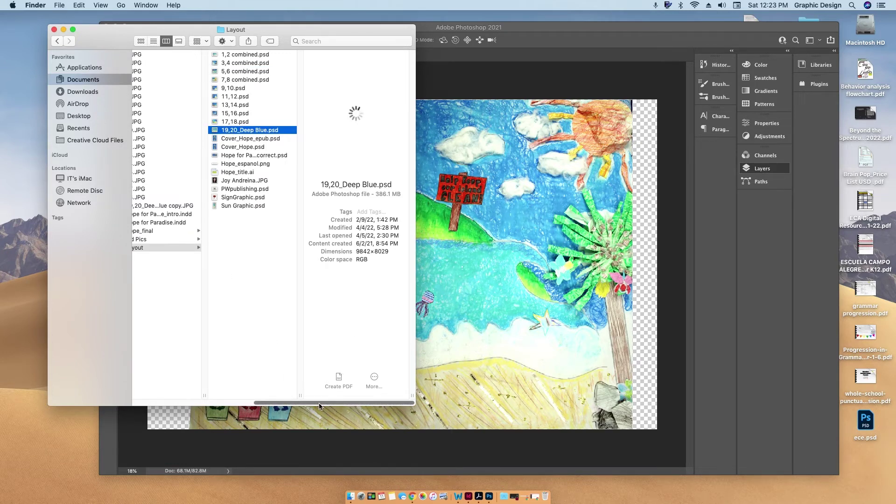
left_click_drag(319, 404, 262, 404)
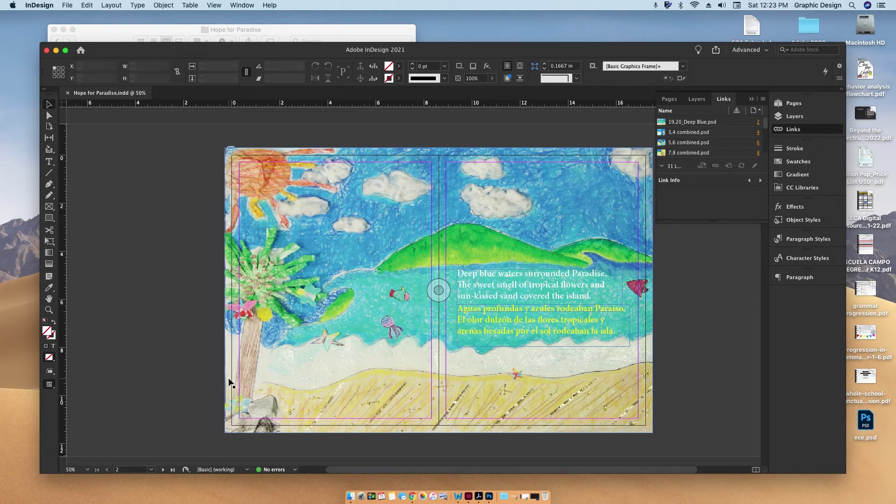
Step: Inspect the first beach spread in Hope for Paradise.indd, checking its outer edges, margins and bilingual text
scroll(229, 383, "up", 6)
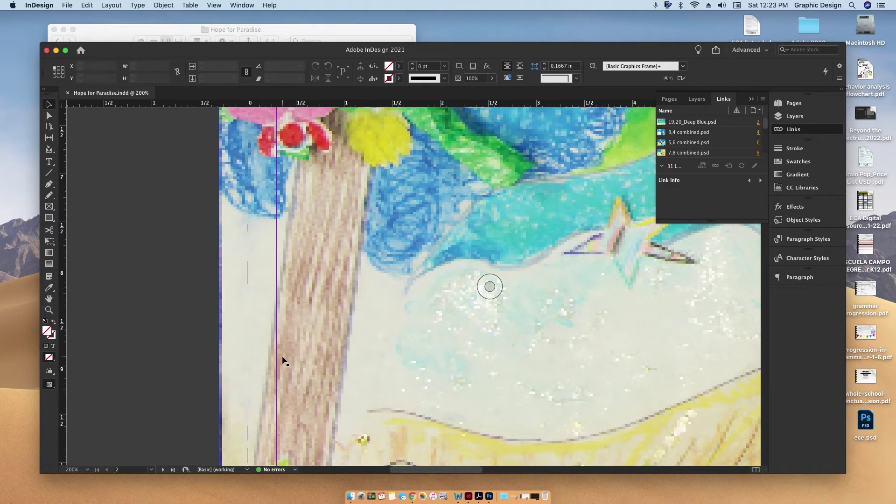
scroll(327, 363, "right", 1)
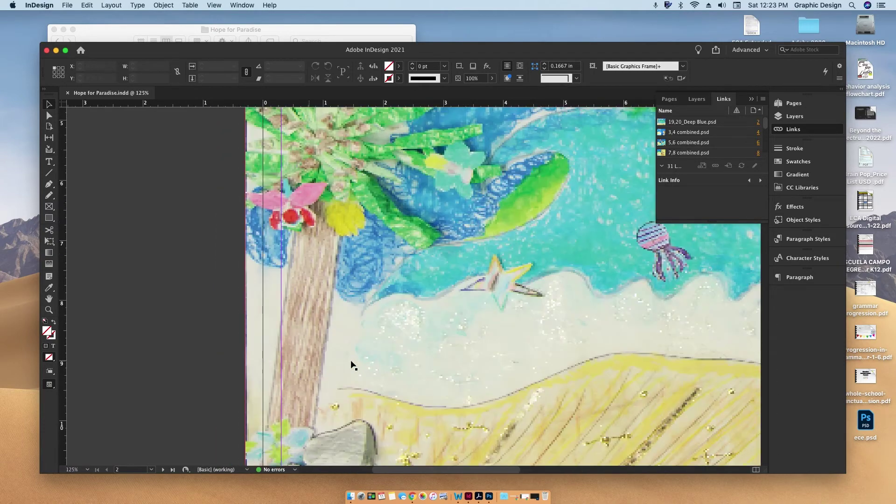
key("super+minus")
scroll(483, 289, "right", 15)
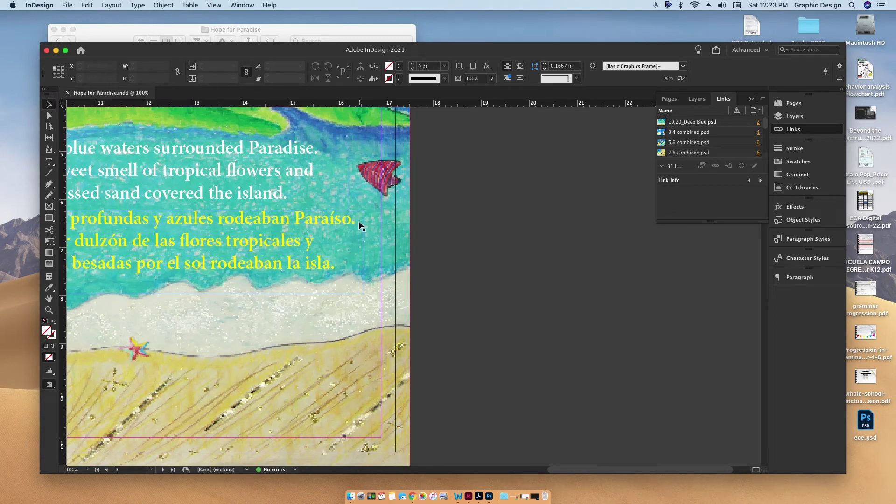
key("super+minus")
scroll(226, 264, "down", 3)
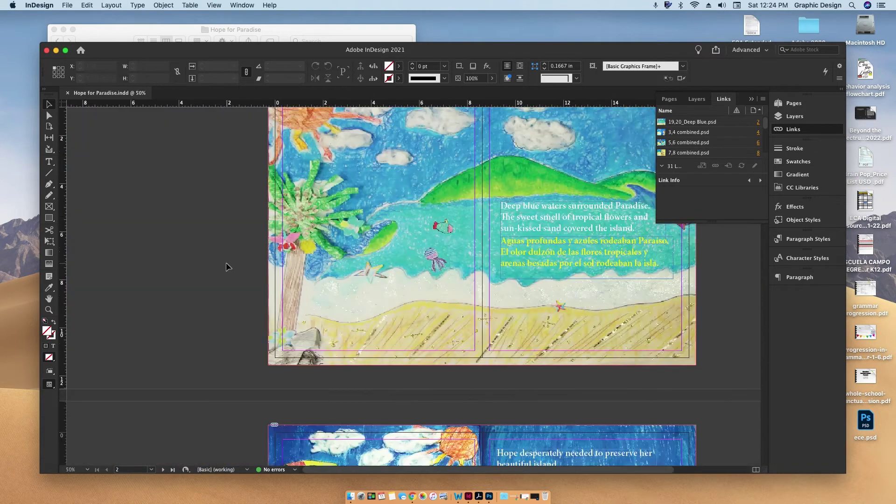
scroll(428, 265, "up", 3)
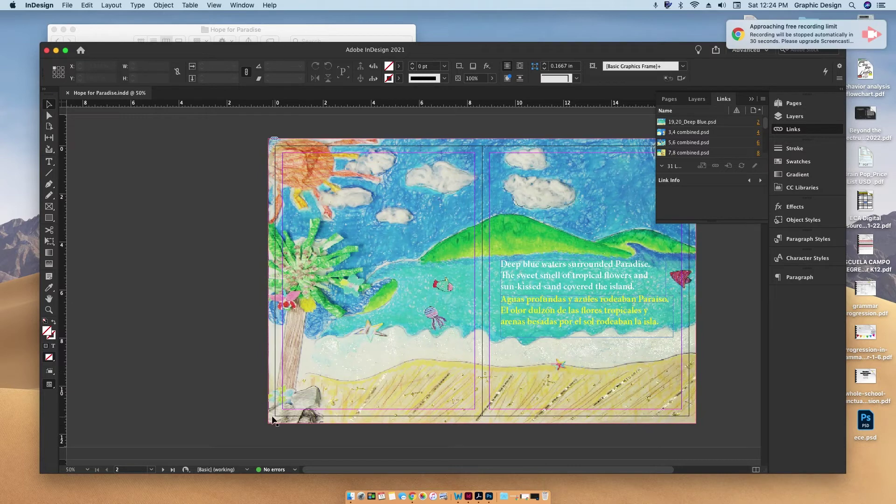
Step: Inspect the beach spread's lower outer corner at 100%, and look through the remaining spreads of Hope for Paradise.indd to the end
key("super+1")
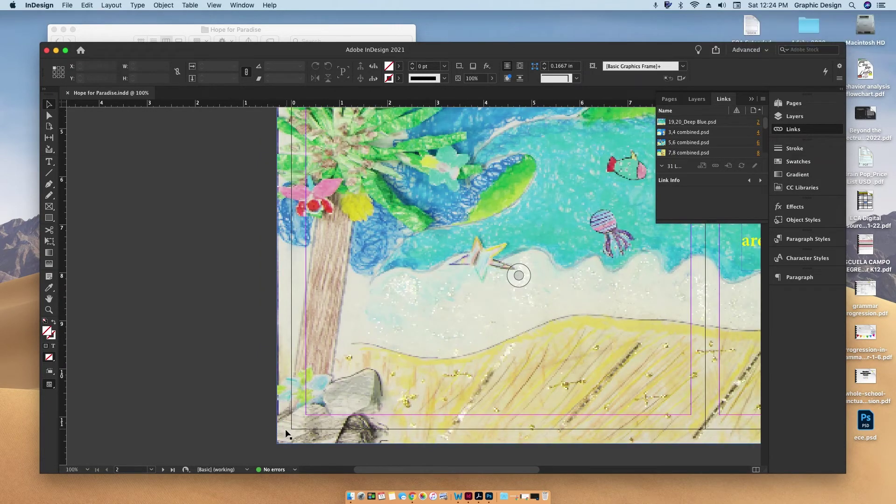
key("super+minus")
key("super+minus")
key("super+equal")
key("super+minus")
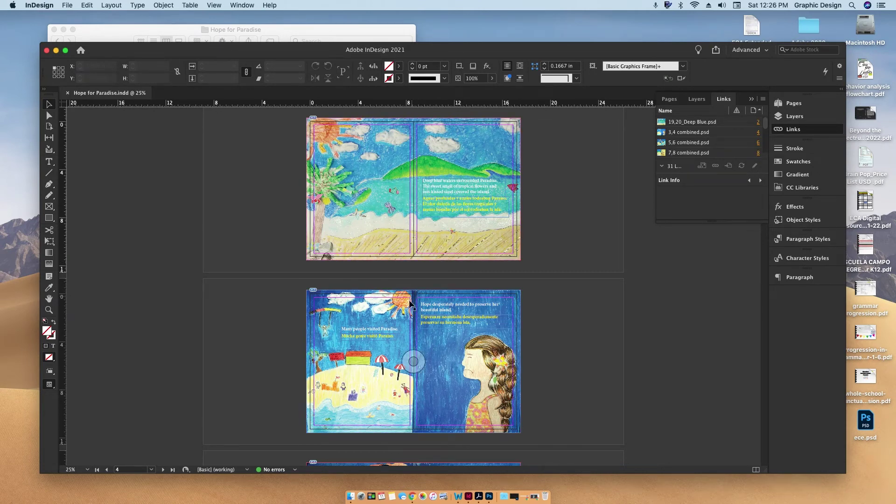
scroll(403, 299, "down", 10)
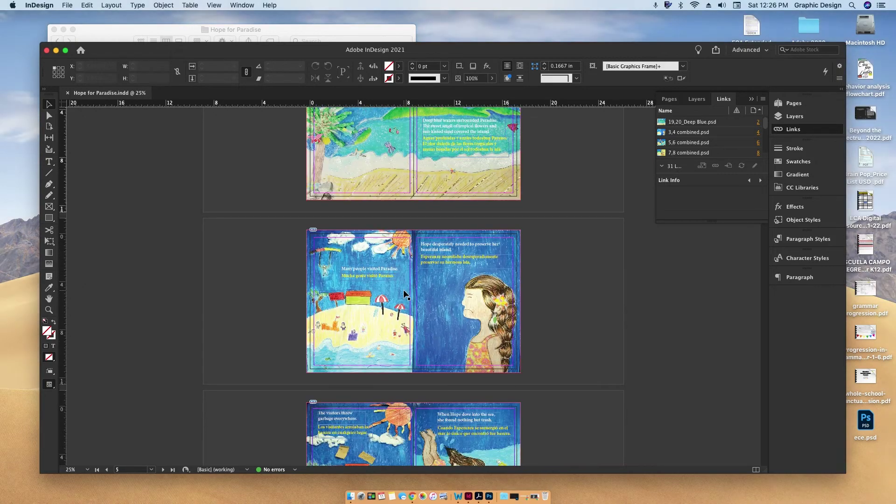
scroll(403, 289, "down", 20)
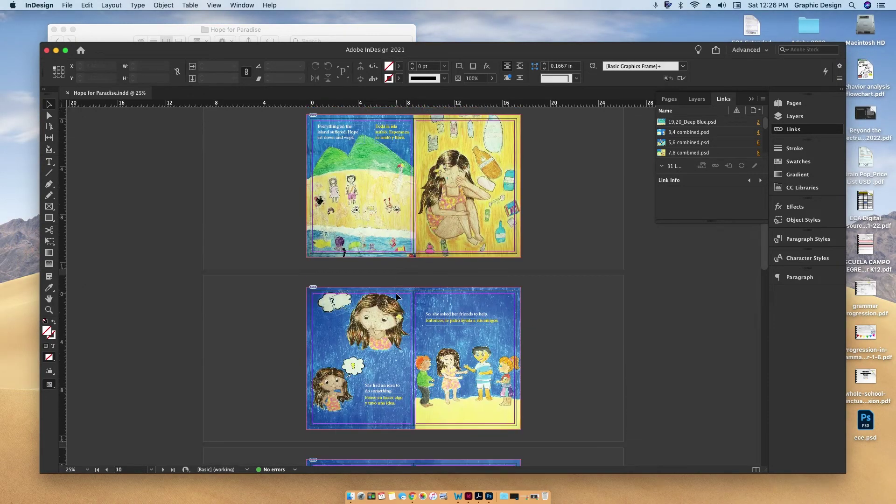
scroll(396, 297, "down", 20)
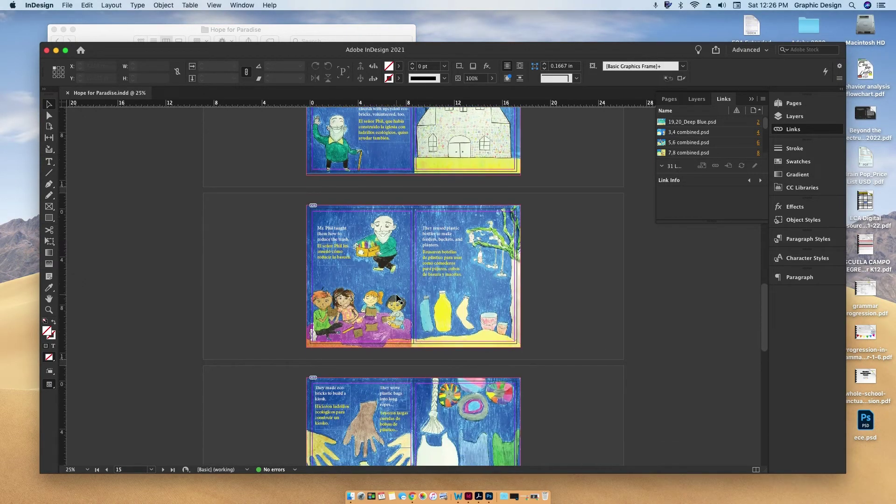
scroll(394, 299, "down", 20)
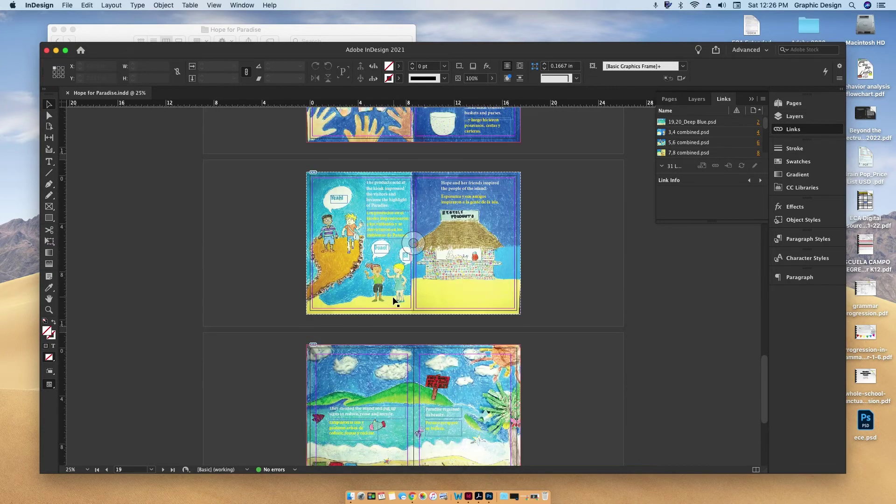
scroll(393, 296, "down", 6)
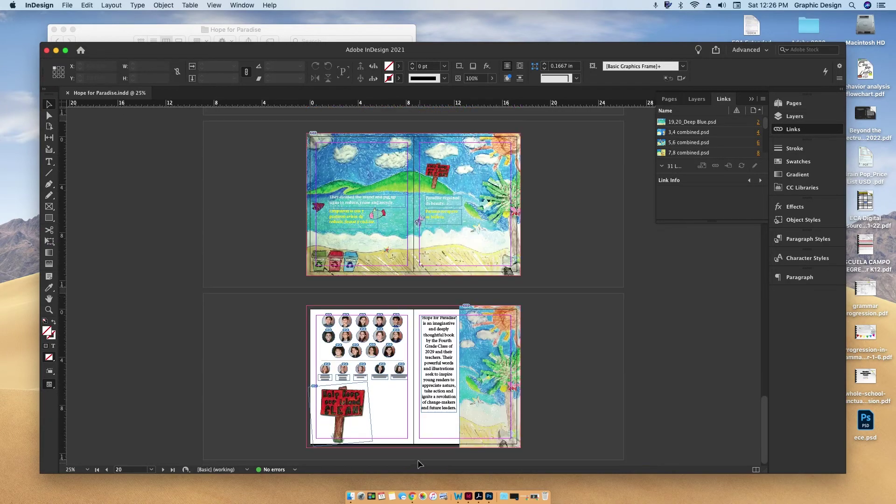
Step: Examine the closing spread at 50%, including its portraits, island sign, book description and cropped beach picture
scroll(416, 463, "up", 3)
scroll(415, 453, "down", 2)
scroll(444, 411, "right", 2)
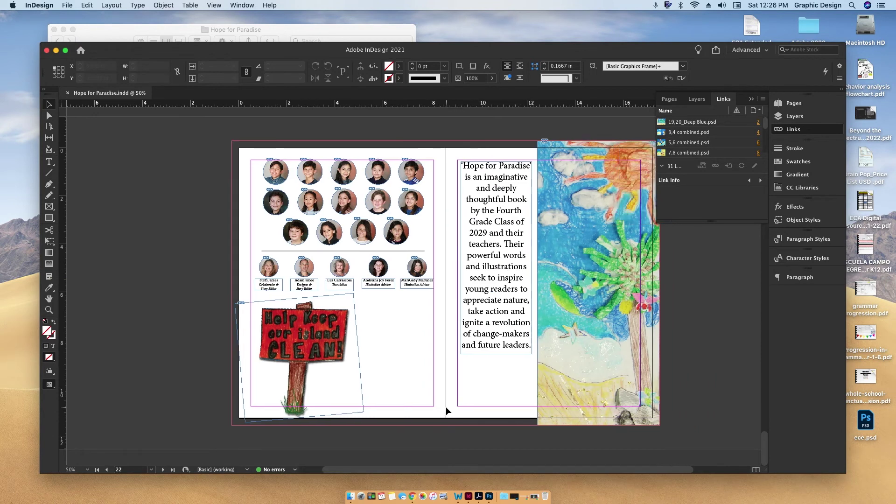
scroll(445, 401, "right", 3)
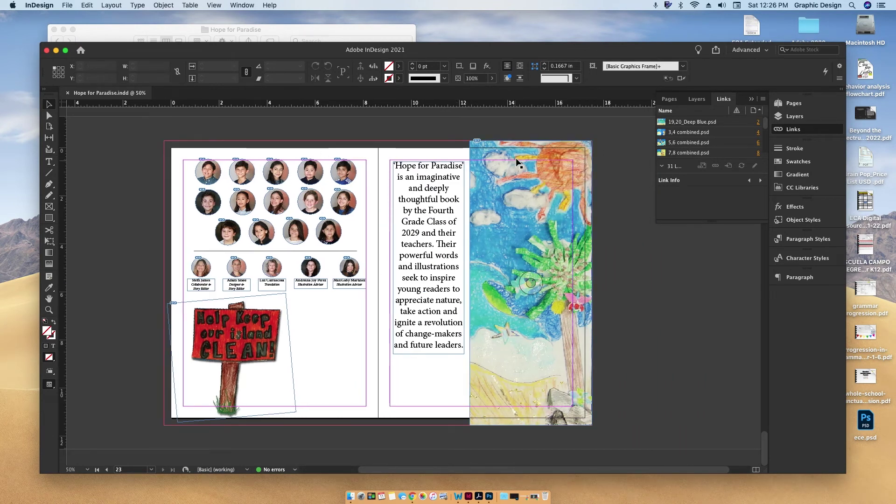
Step: Check the file formats offered for saving Hope for Paradise under Save As, and leave the dialog without saving
left_click(67, 4)
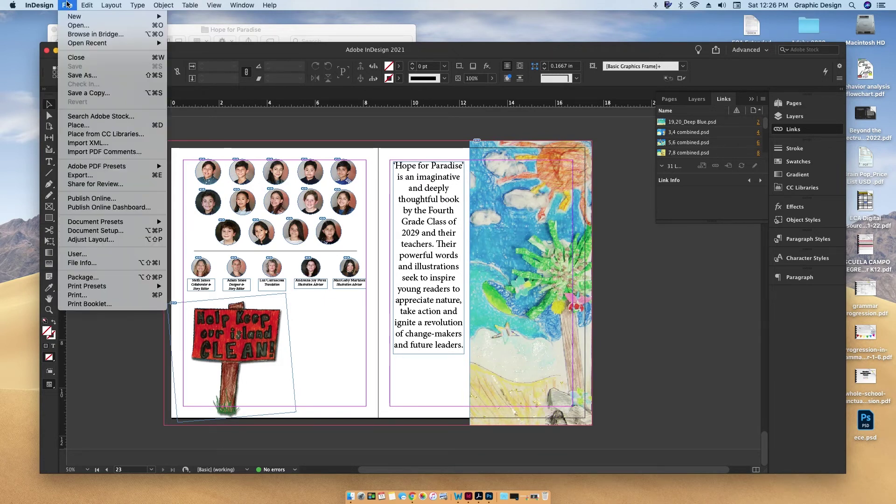
left_click(90, 76)
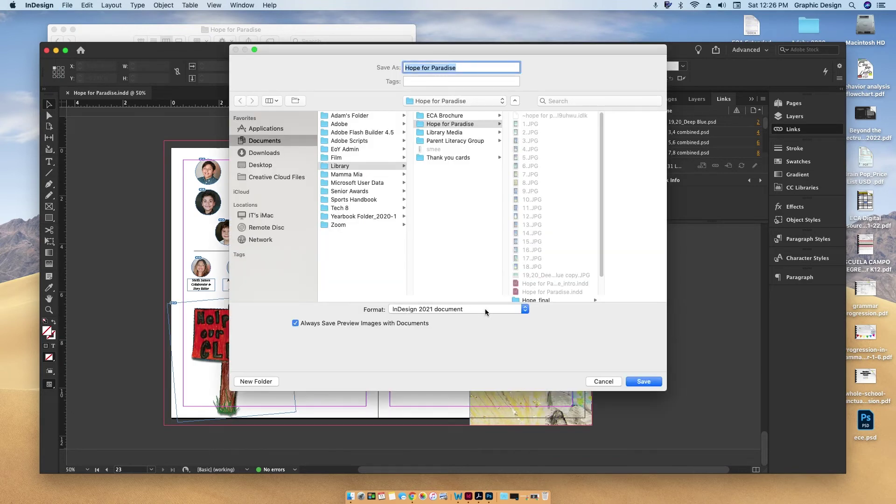
left_click(486, 309)
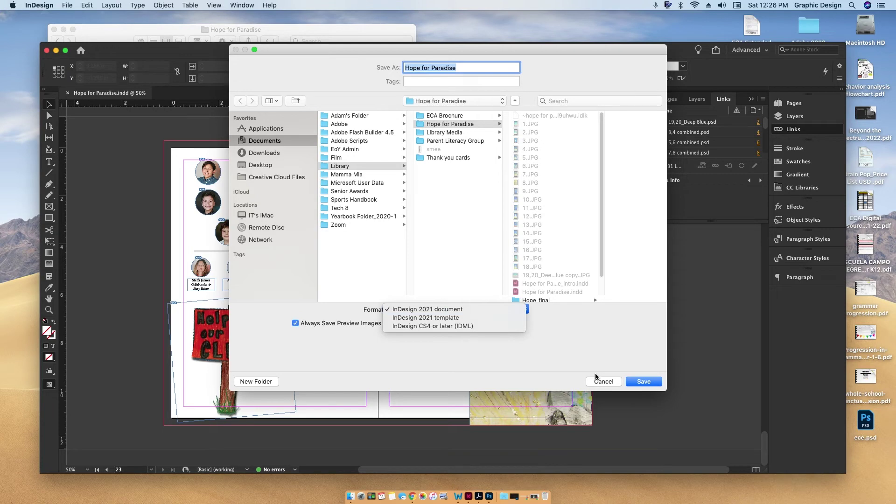
key("Escape")
left_click(643, 382)
Step: Look up the Adobe PDF presets available for exporting the book
left_click(38, 6)
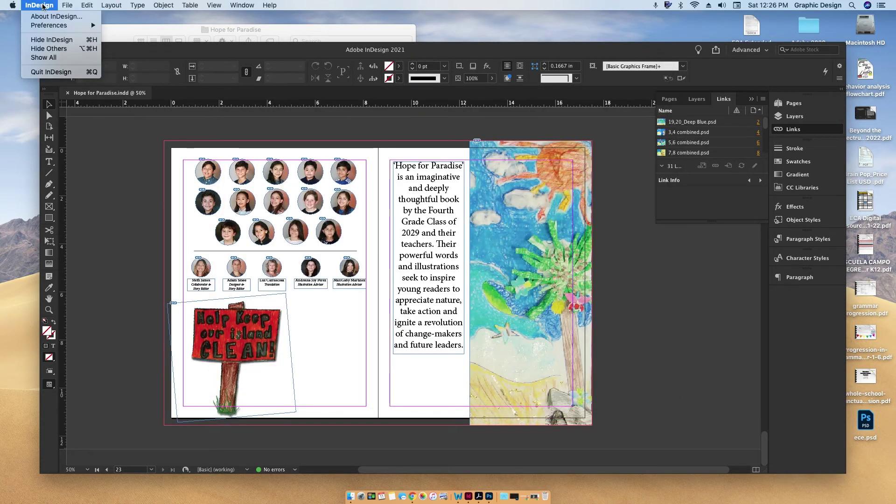
mouse_move(67, 5)
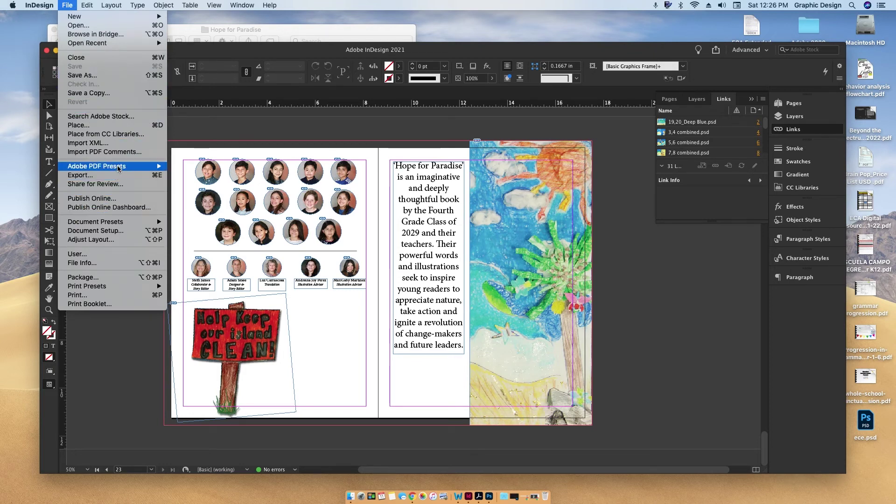
mouse_move(118, 169)
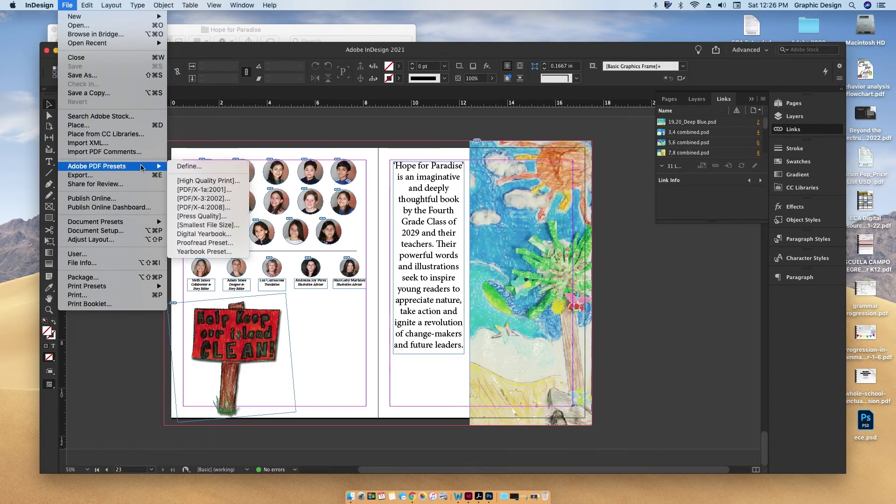